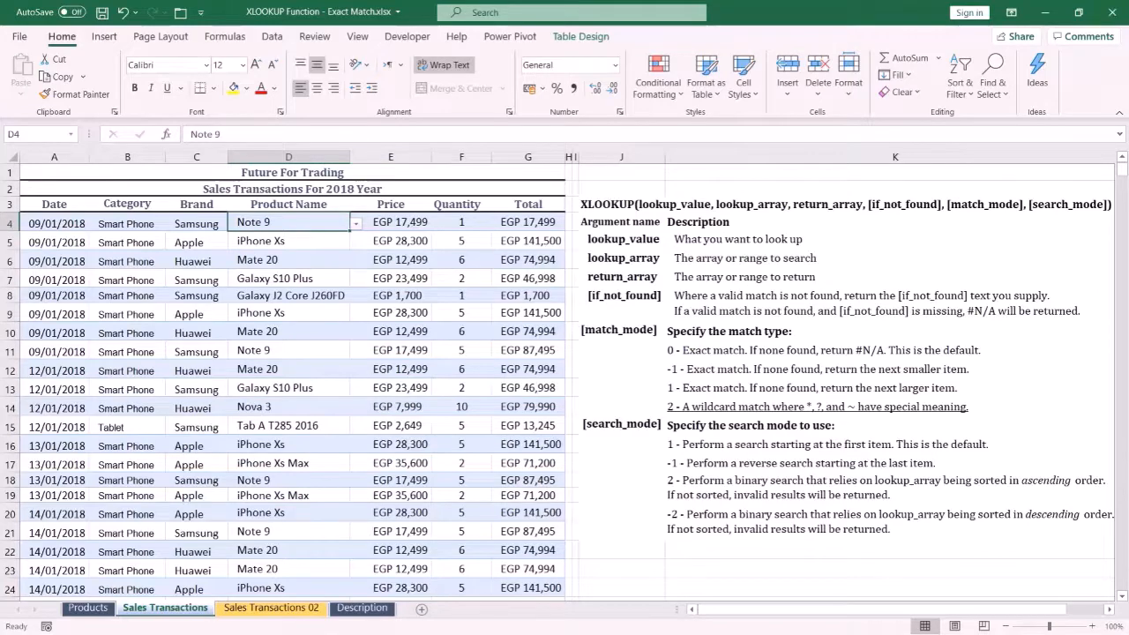
- Review the Description and Products sheets, and bring up the Sales Transactions 02 sheet
click(358, 607)
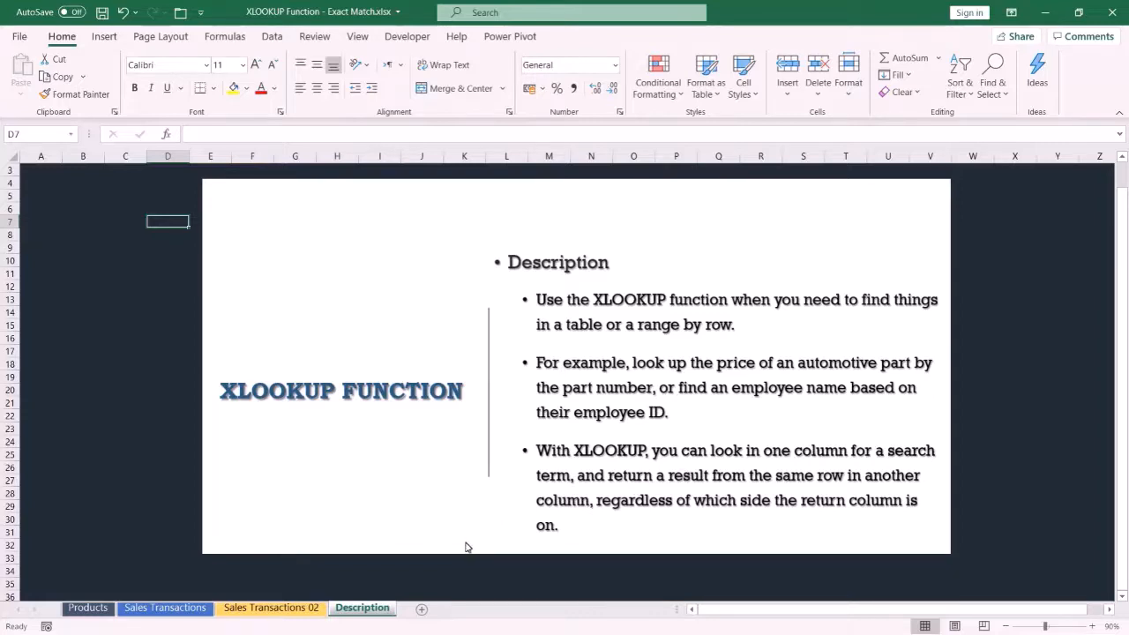
click(89, 608)
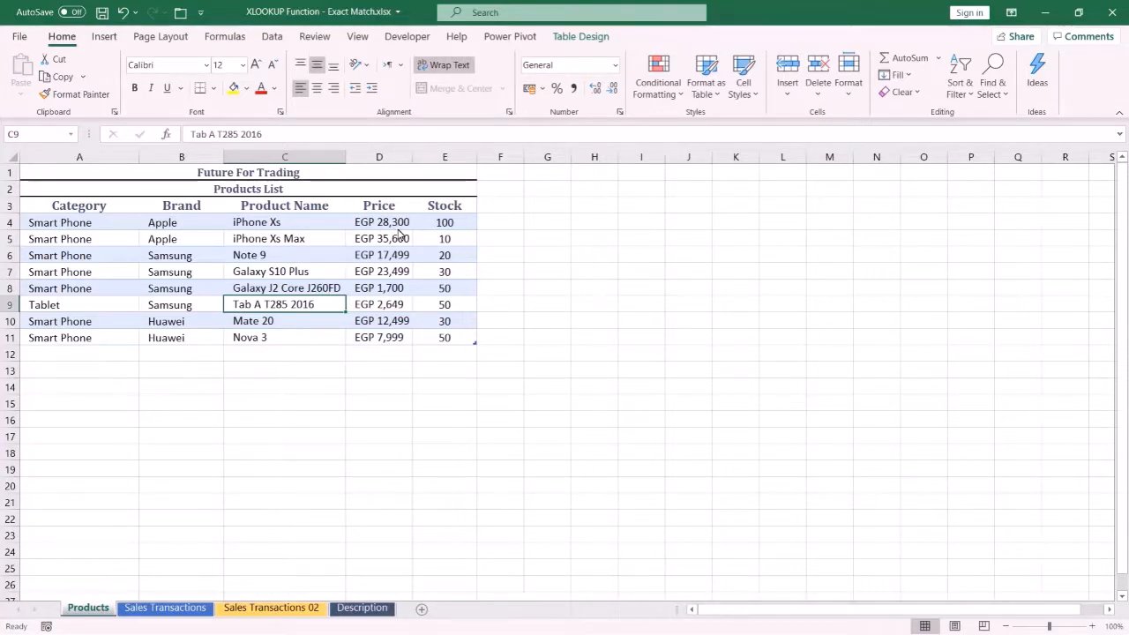
click(253, 608)
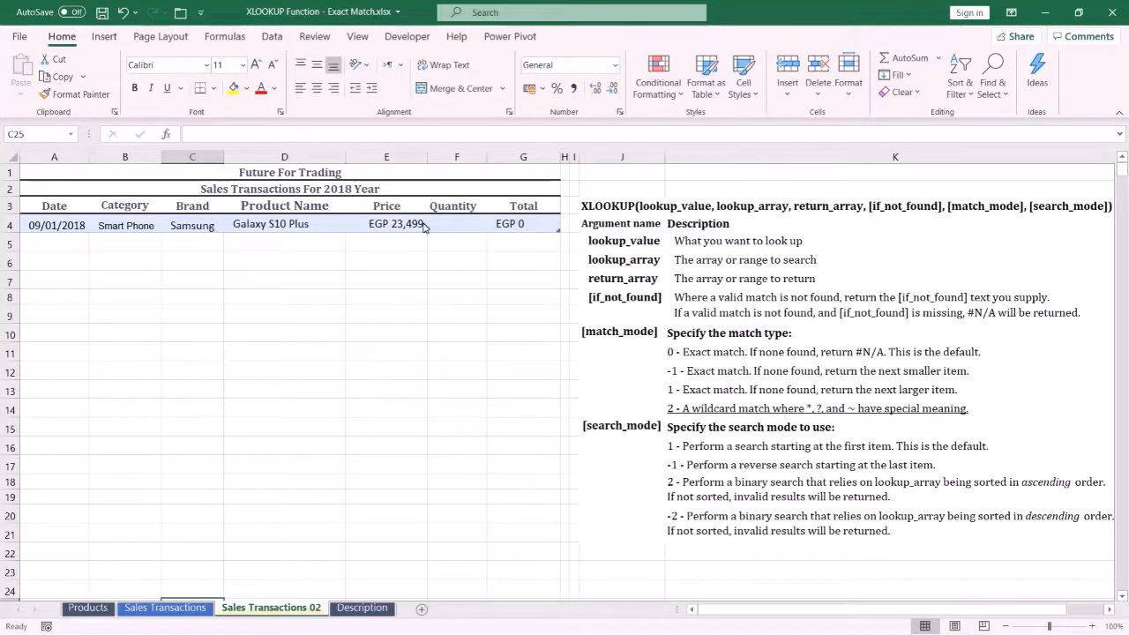
- Set the product name in cell D4 of the Sales Transactions 02 sheet to Note 9
click(311, 227)
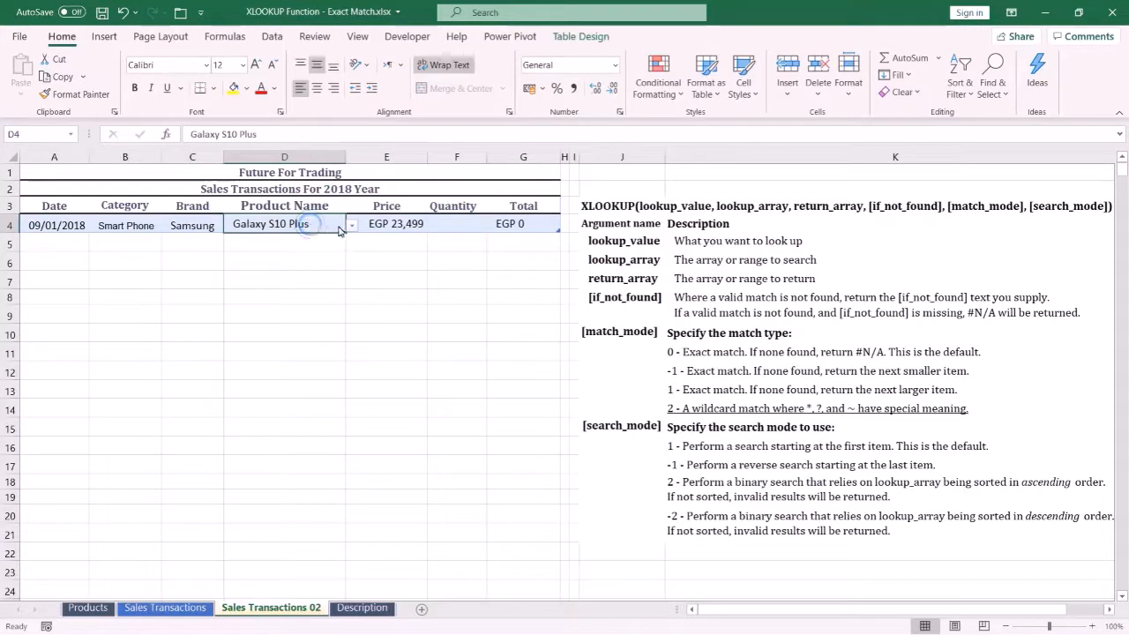
click(354, 226)
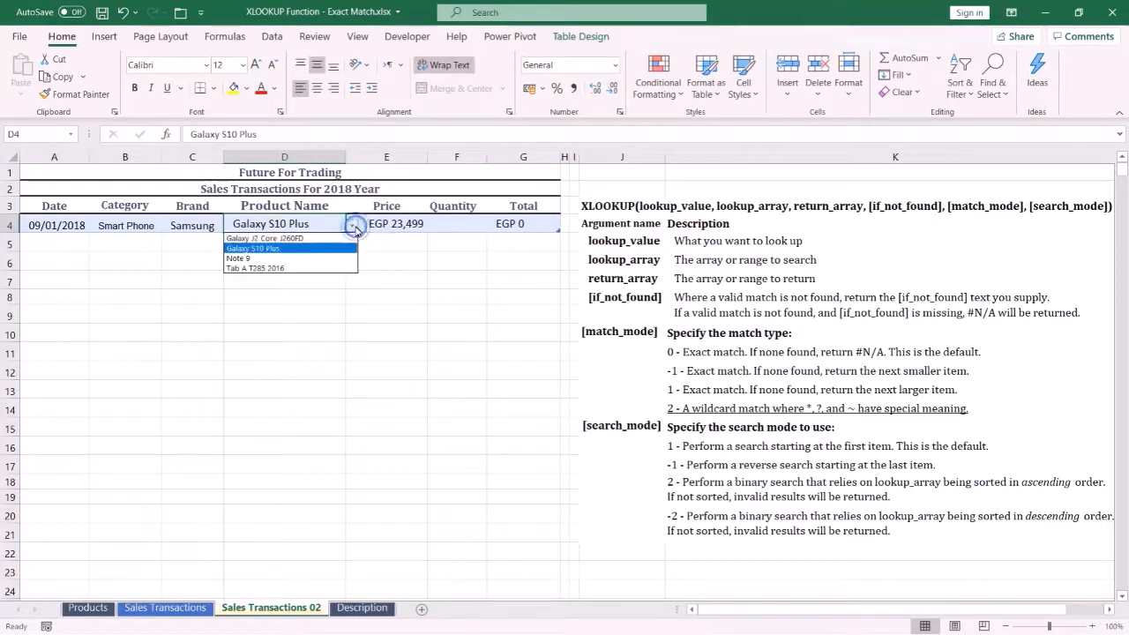
click(313, 257)
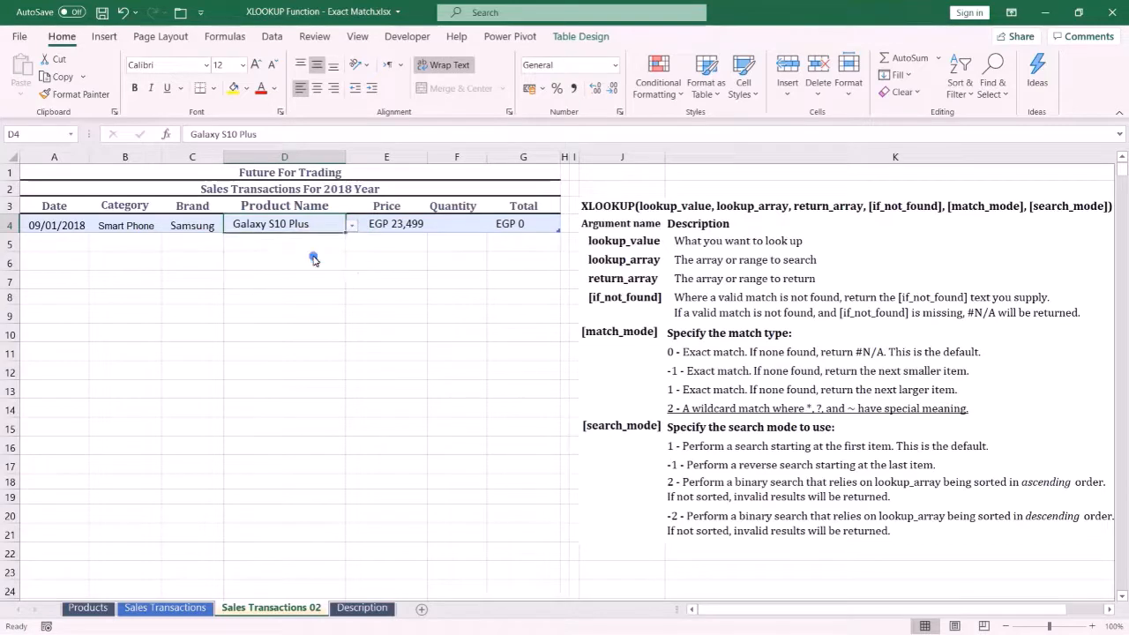
- Clear the Price formula in E4 and insert the XLOOKUP function there, found by searching the function list for "xlookup"
click(405, 229)
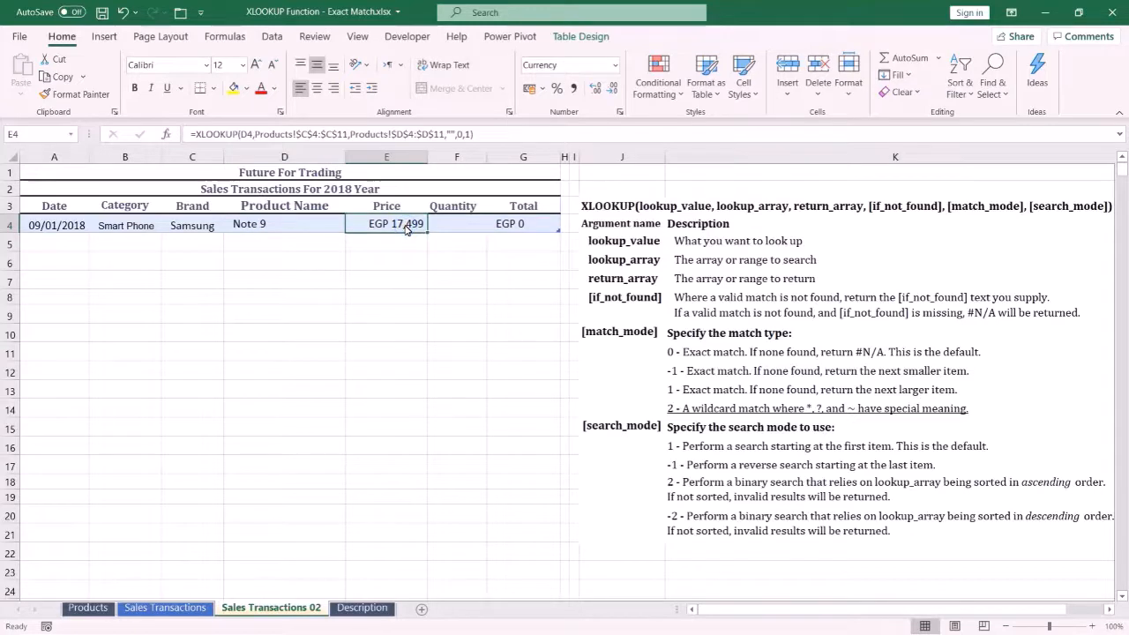
key(Delete)
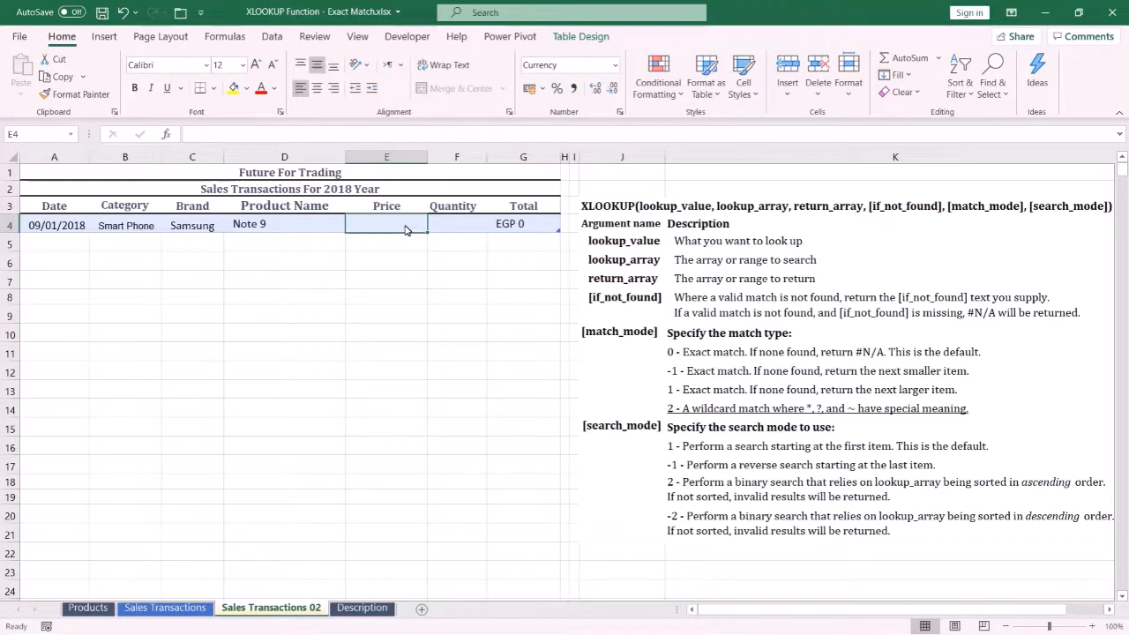
click(405, 229)
key(shift+F3)
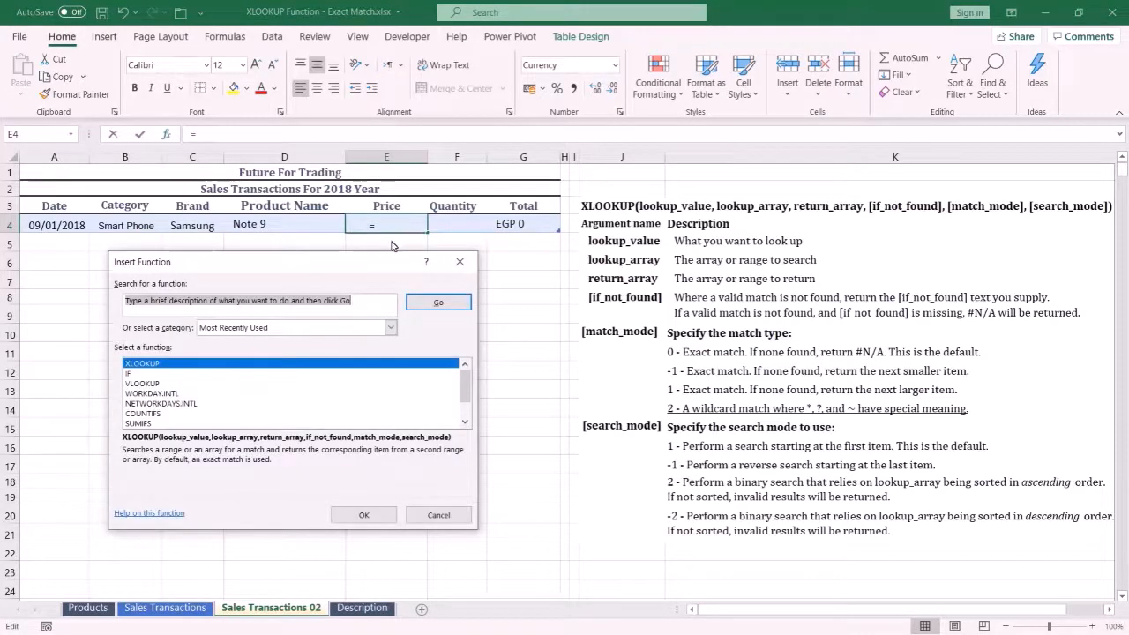
drag(375, 265, 444, 121)
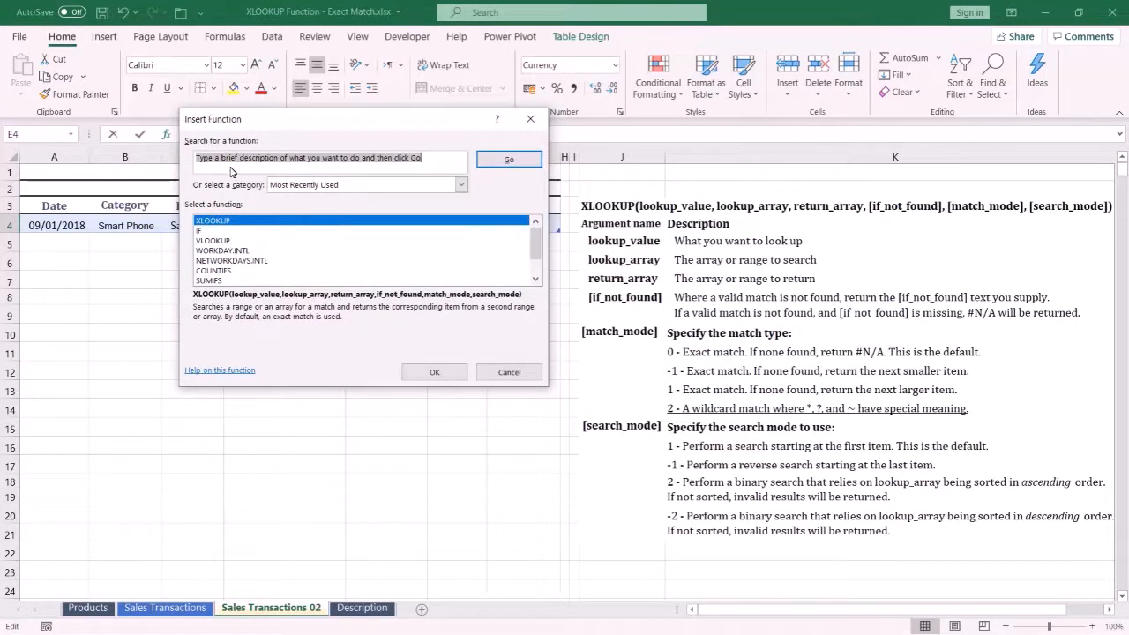
text(xl)
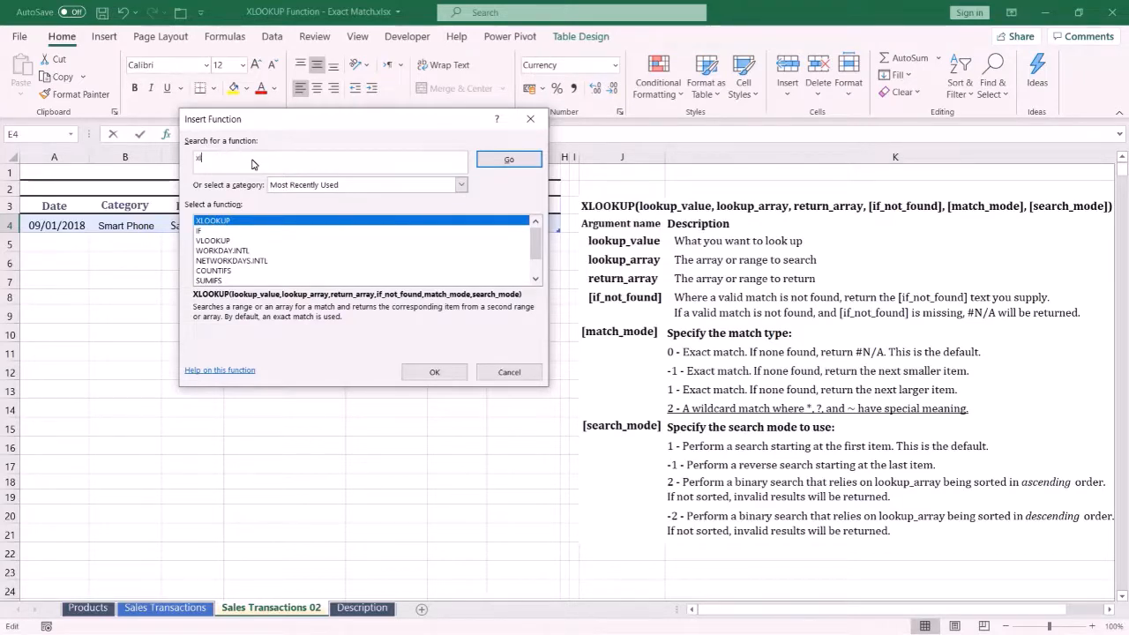
text(ookup)
click(501, 165)
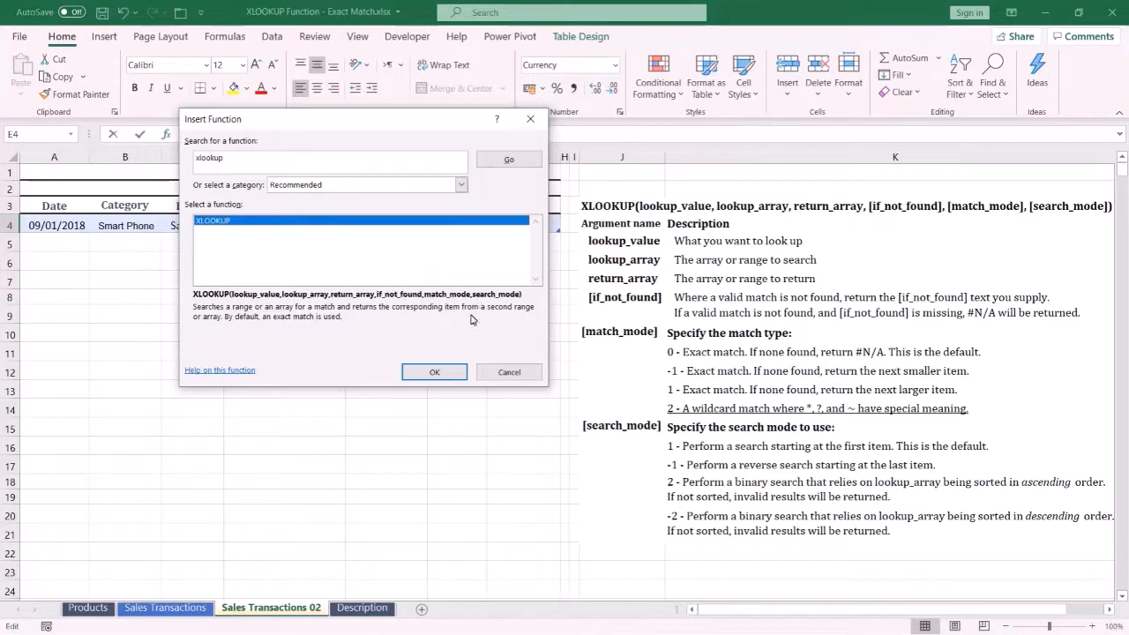
click(429, 372)
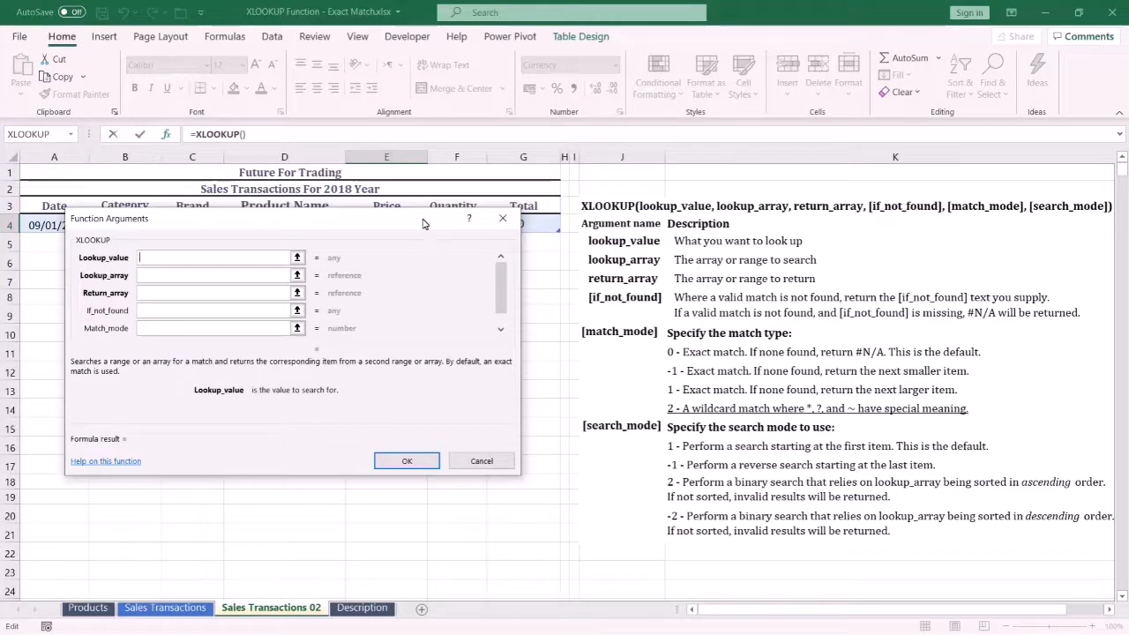
- Set the XLOOKUP lookup value to D4 and the lookup array to the absolute range Products!$C$4:$C$11
drag(423, 223, 448, 295)
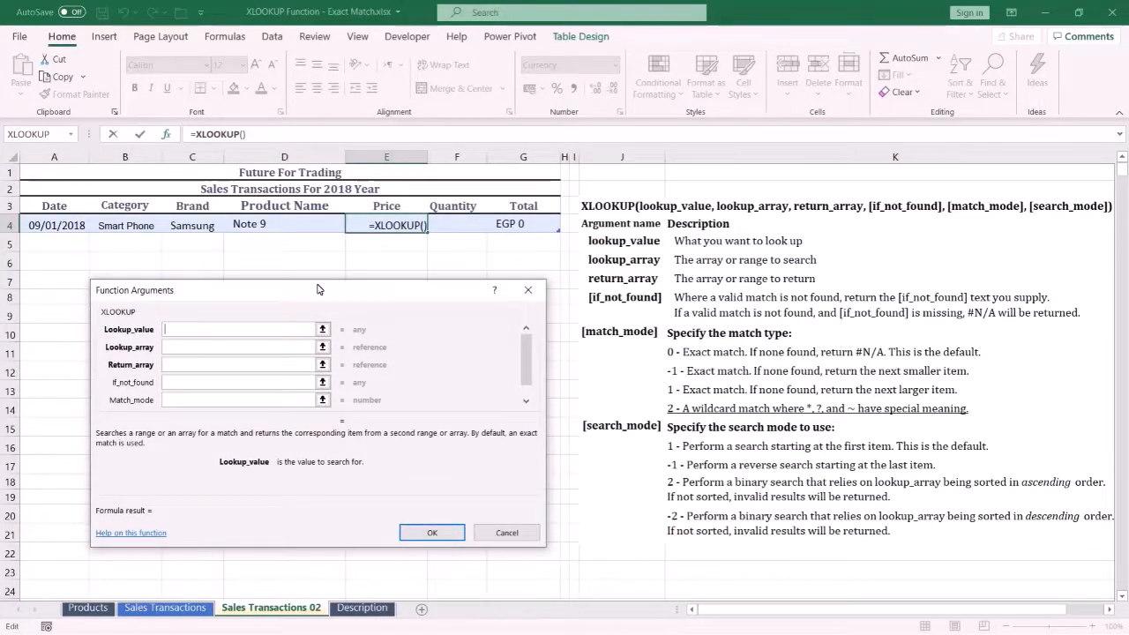
click(273, 231)
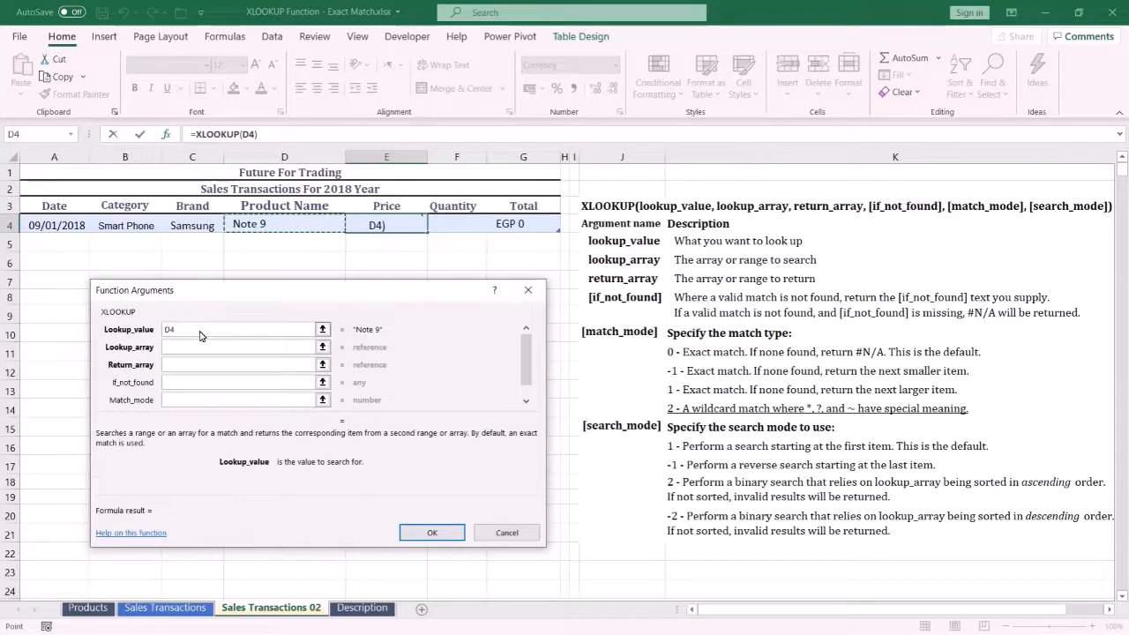
click(182, 351)
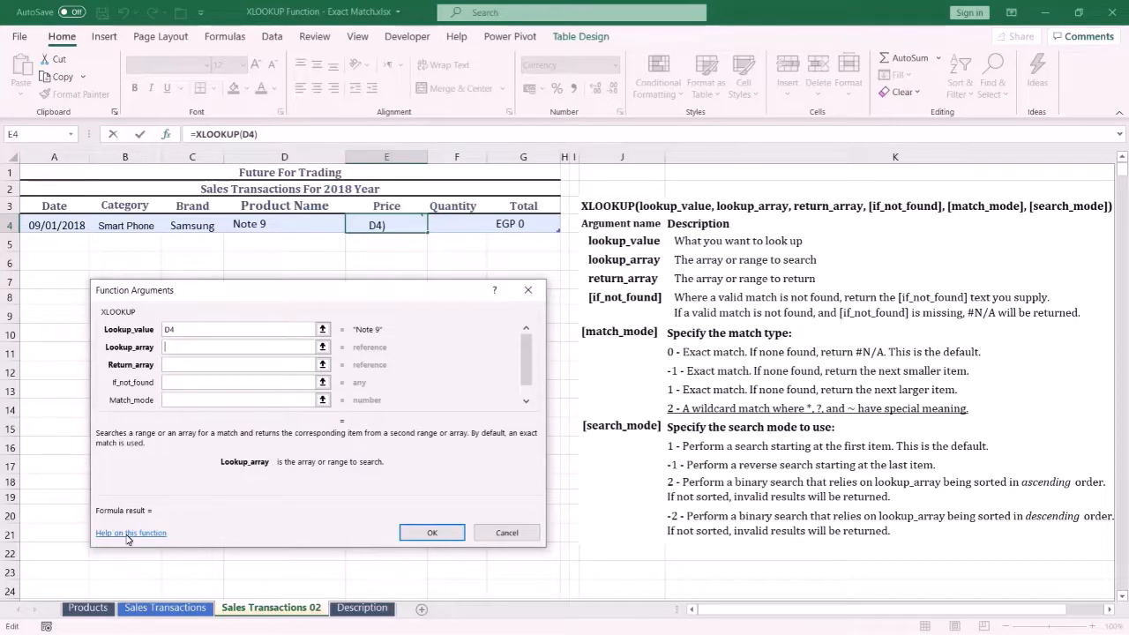
click(91, 609)
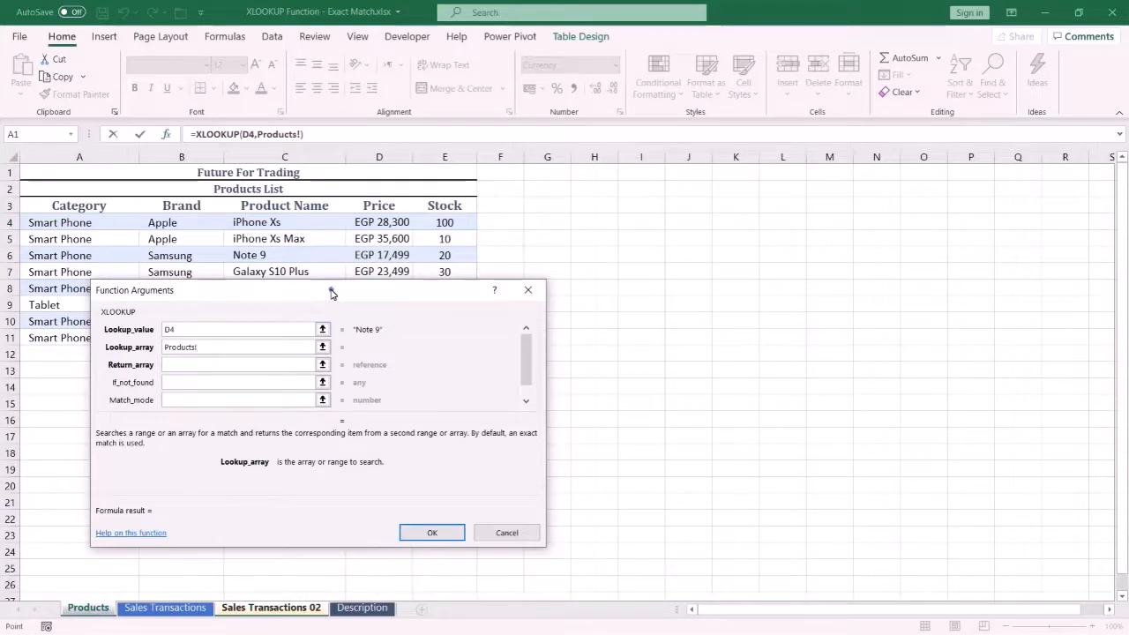
drag(332, 295, 752, 226)
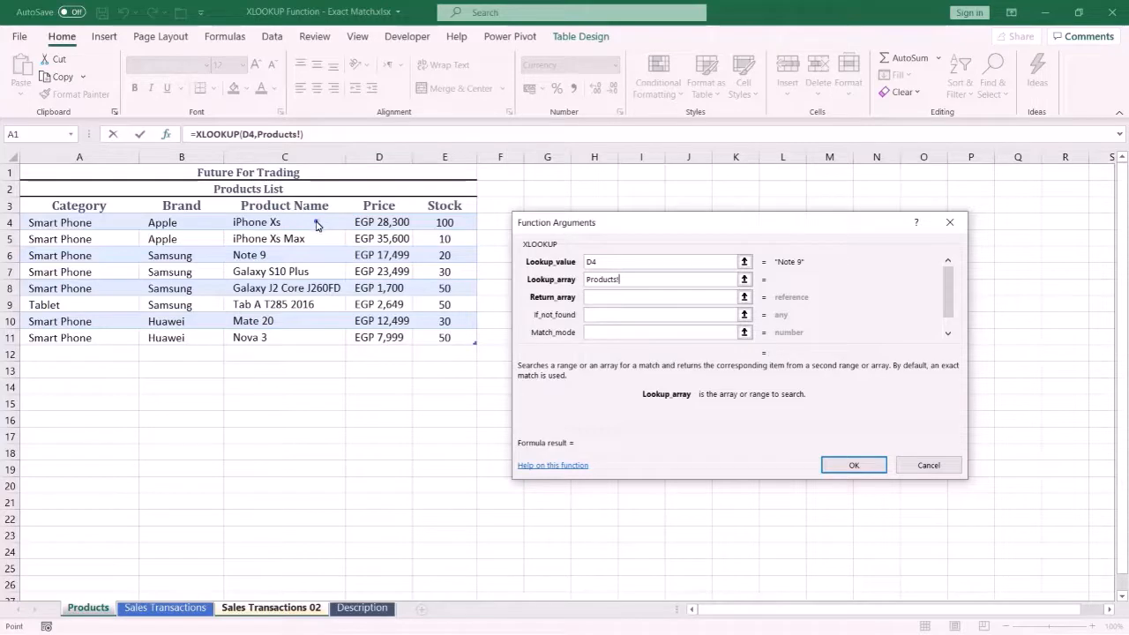
drag(315, 226, 310, 336)
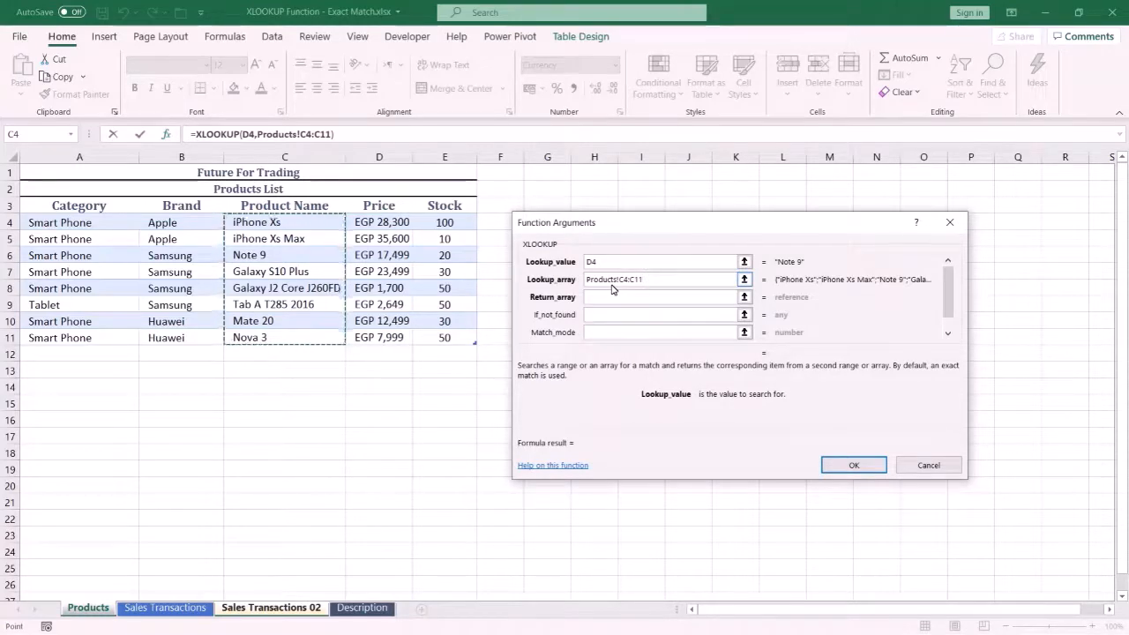
key(F4)
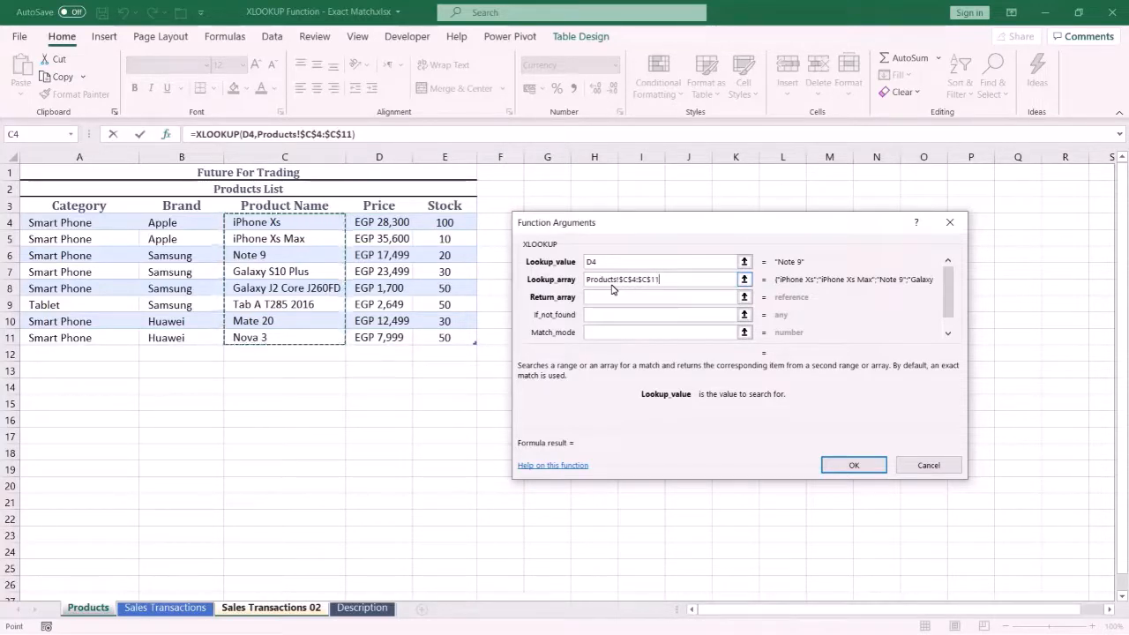
- Set the XLOOKUP return array to the Price column on the Products sheet as the absolute range Products!$D$4:$D$11
click(603, 298)
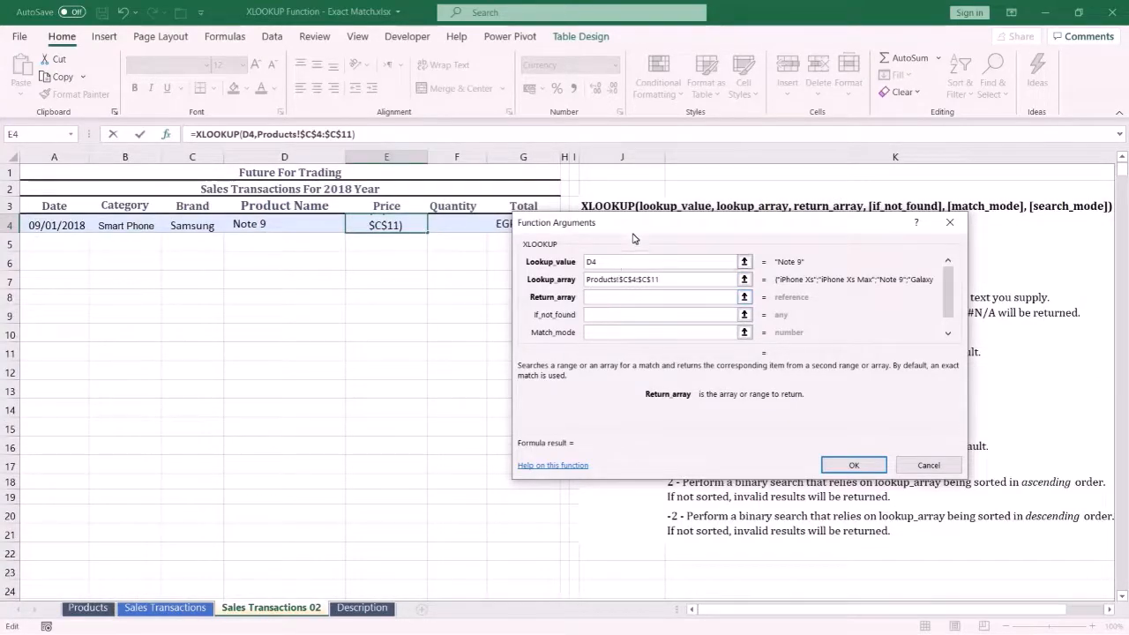
drag(634, 227, 260, 317)
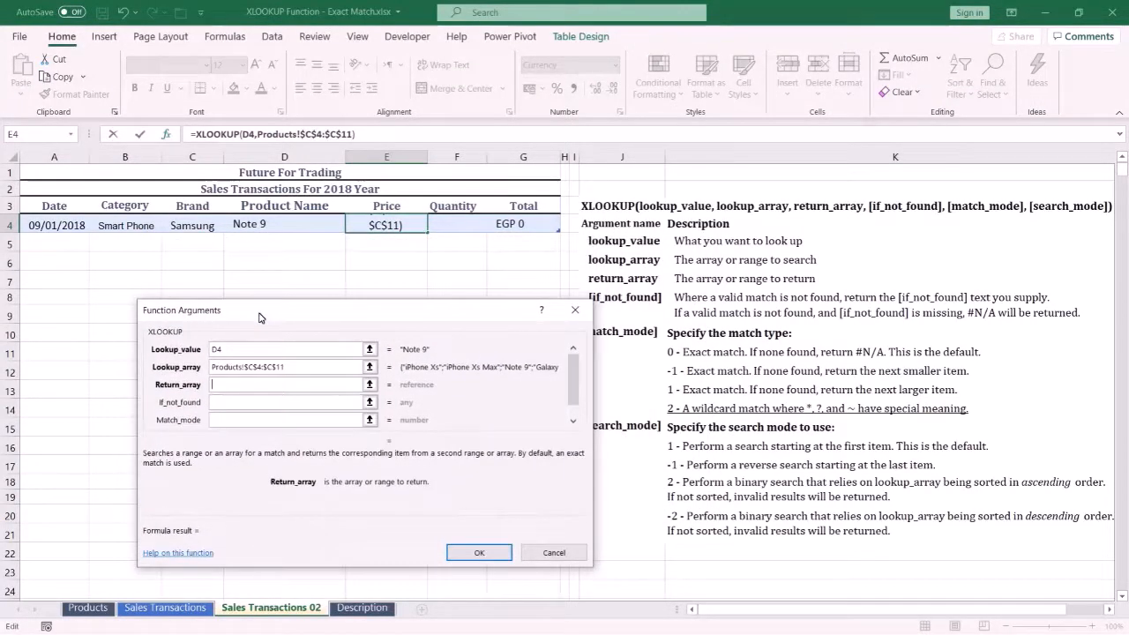
click(226, 389)
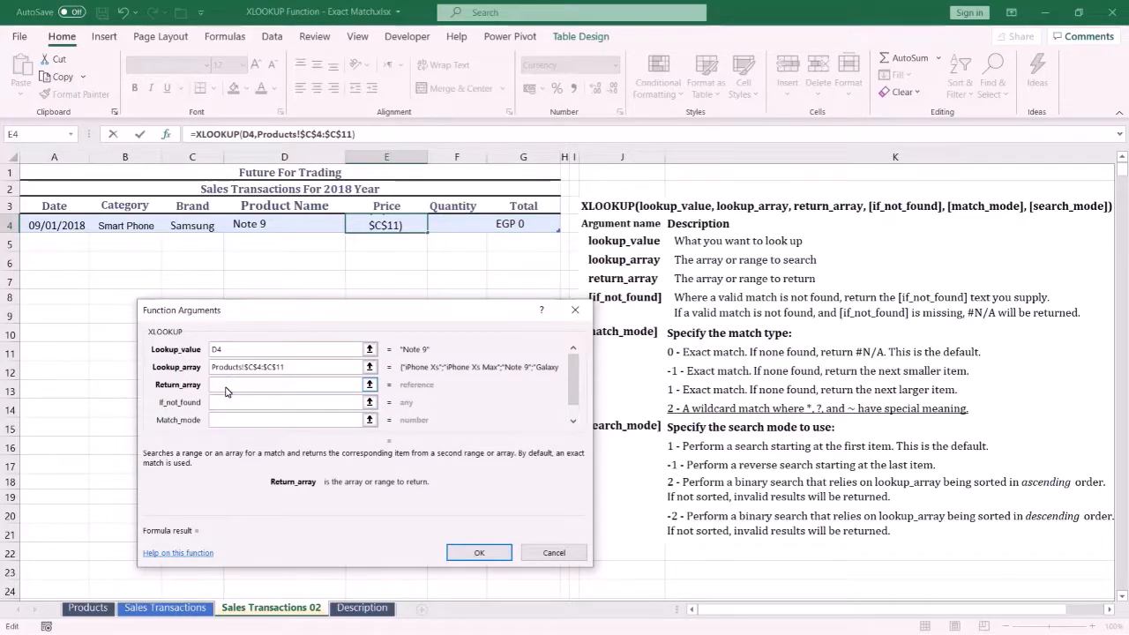
click(89, 607)
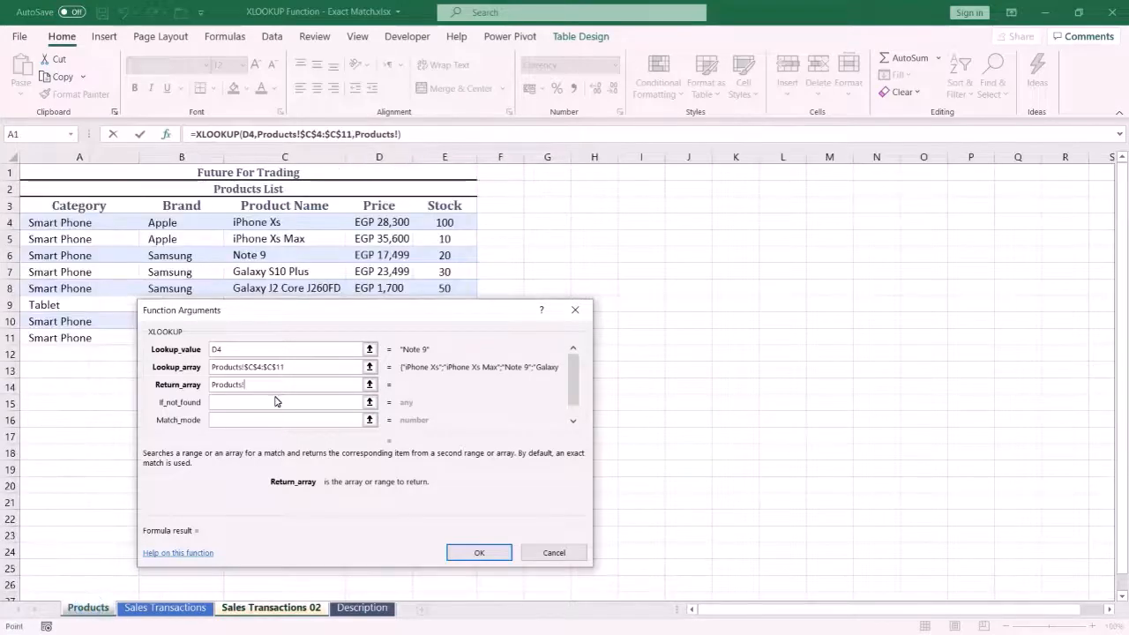
drag(379, 222, 385, 339)
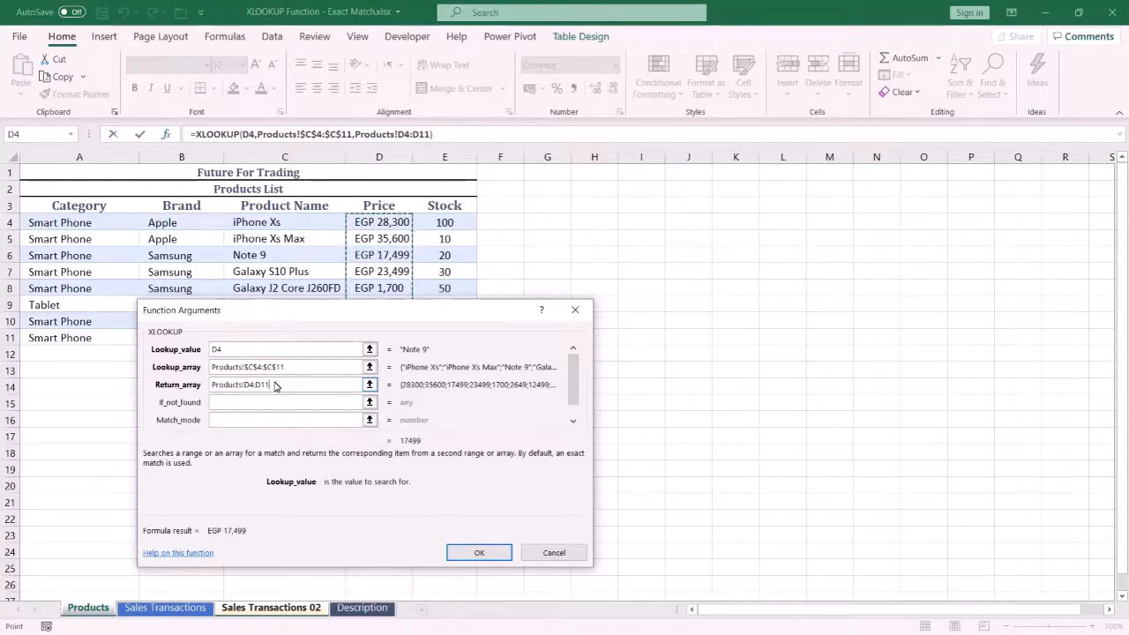
key(F4)
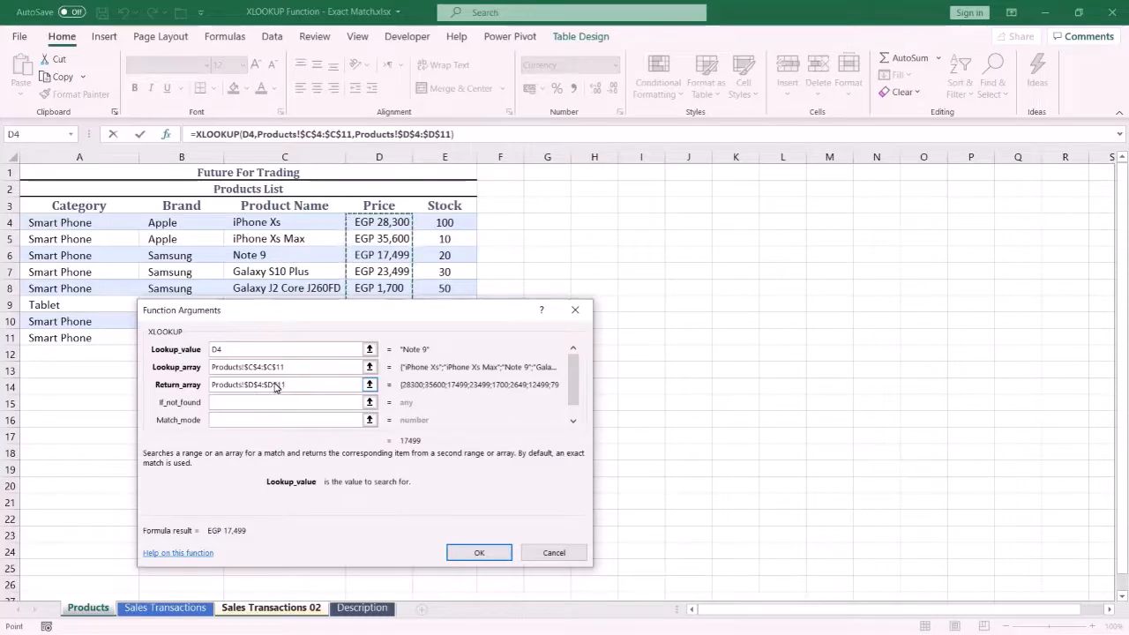
- Complete the XLOOKUP formula with empty text "" for If_not_found, match mode 0 and search mode 1
click(257, 404)
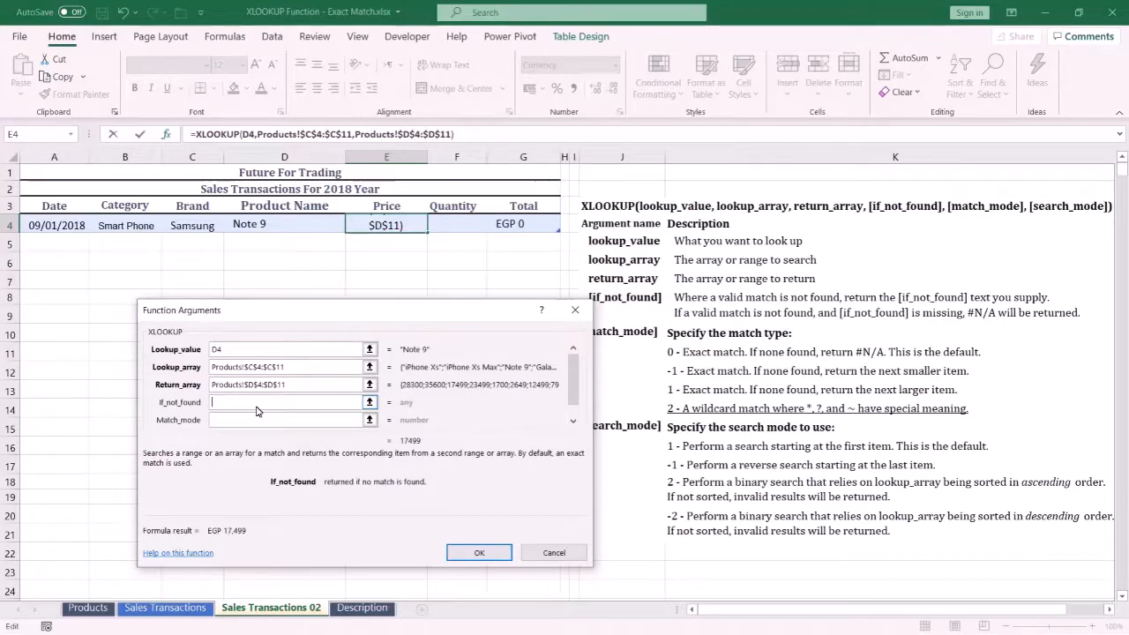
text("")
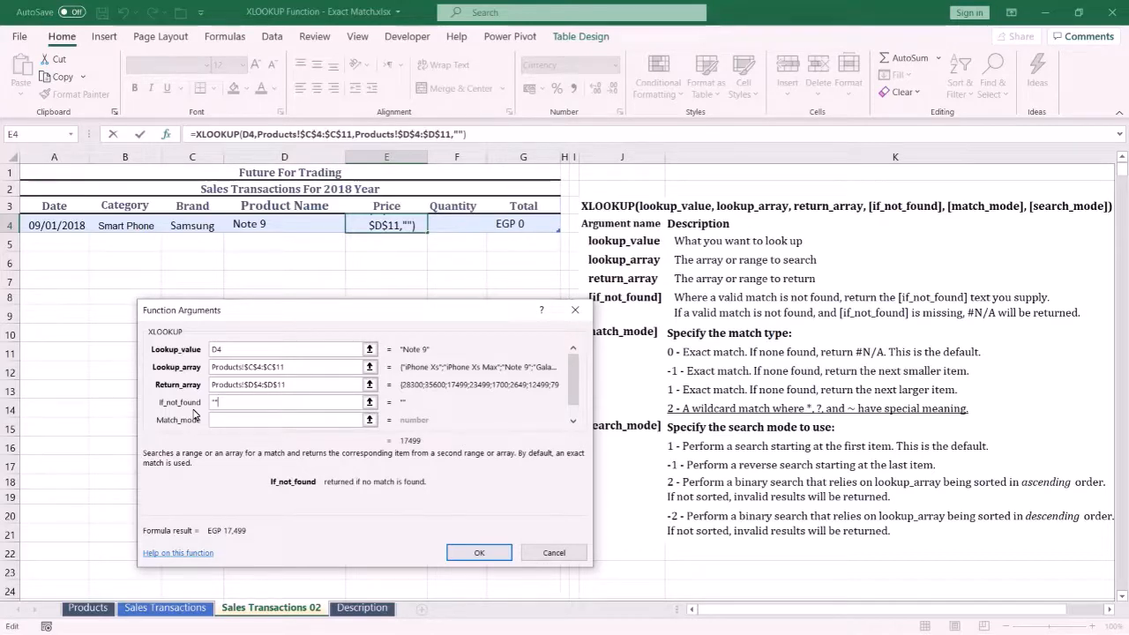
key(Tab)
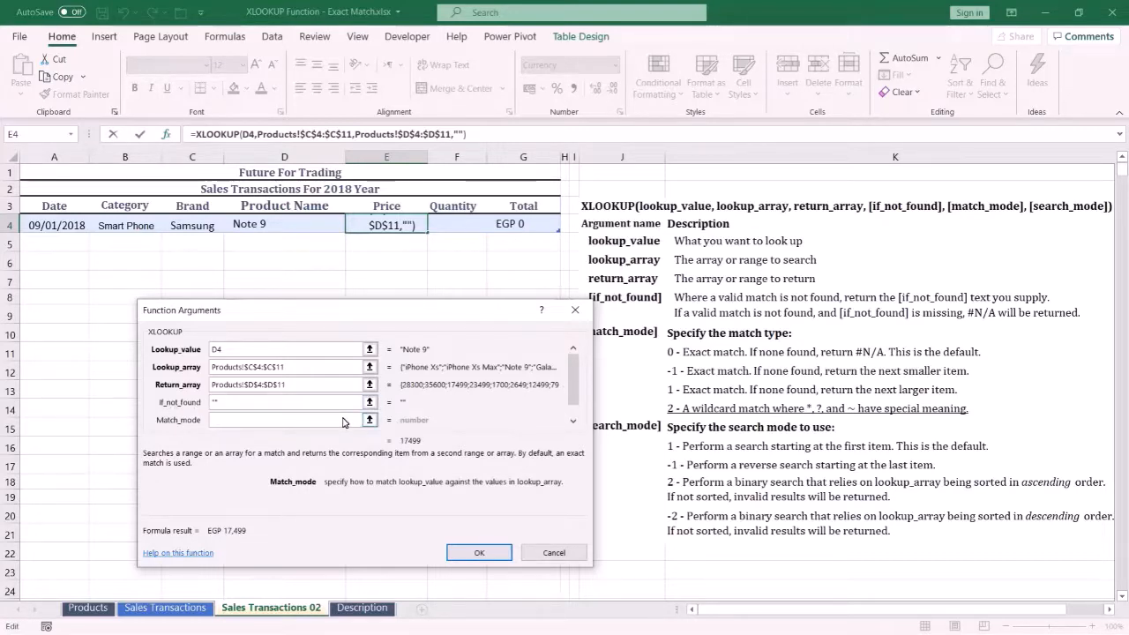
text(0)
key(Tab)
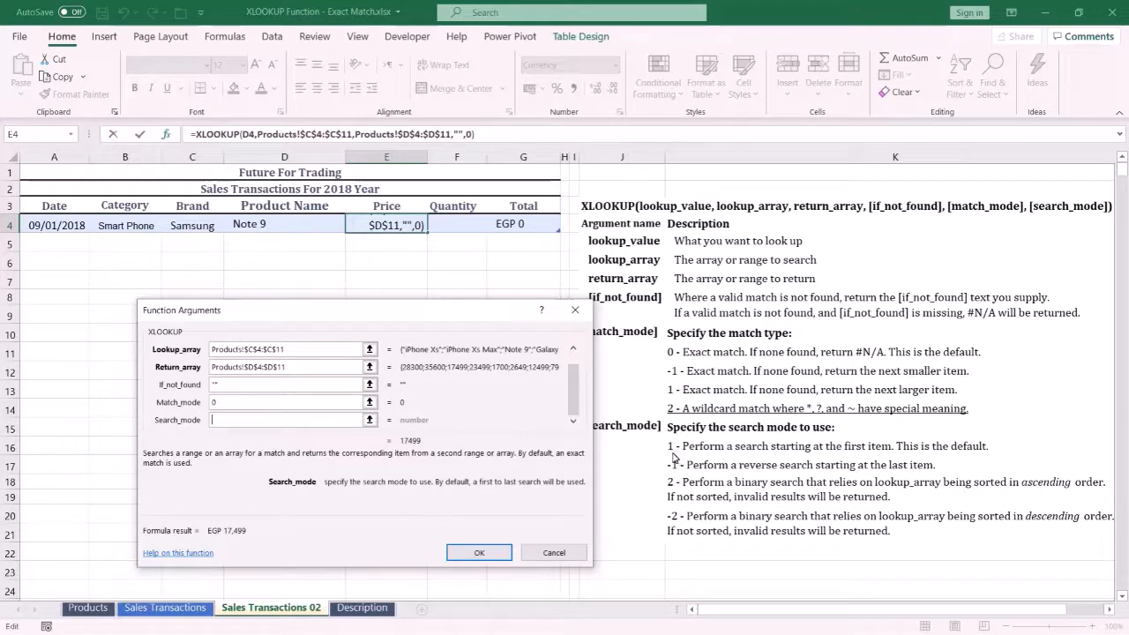
text(1)
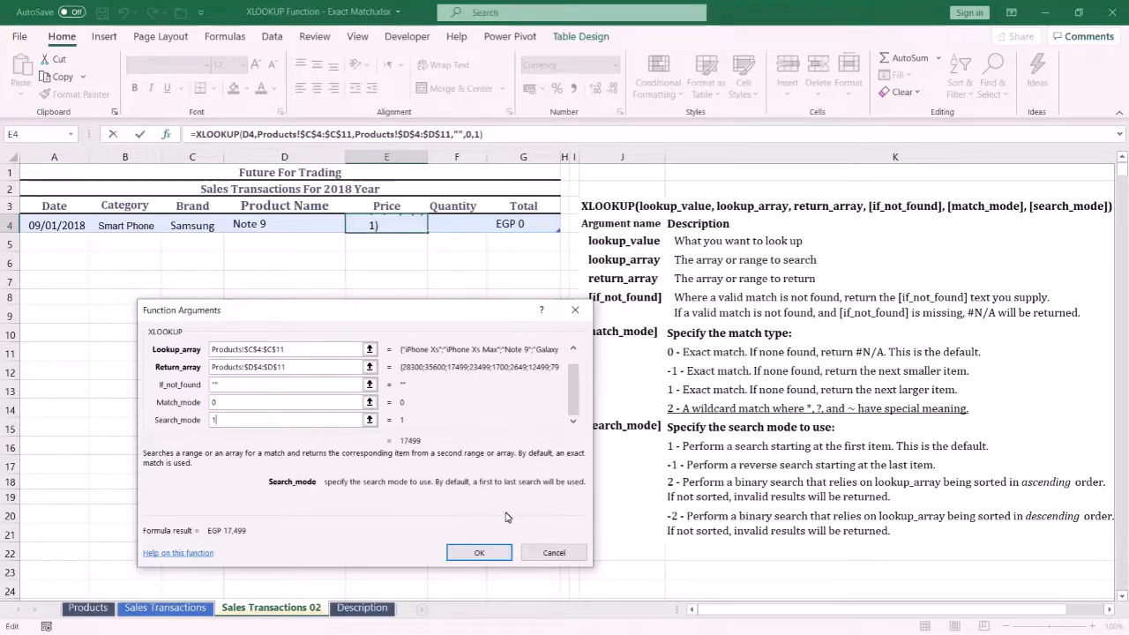
click(479, 554)
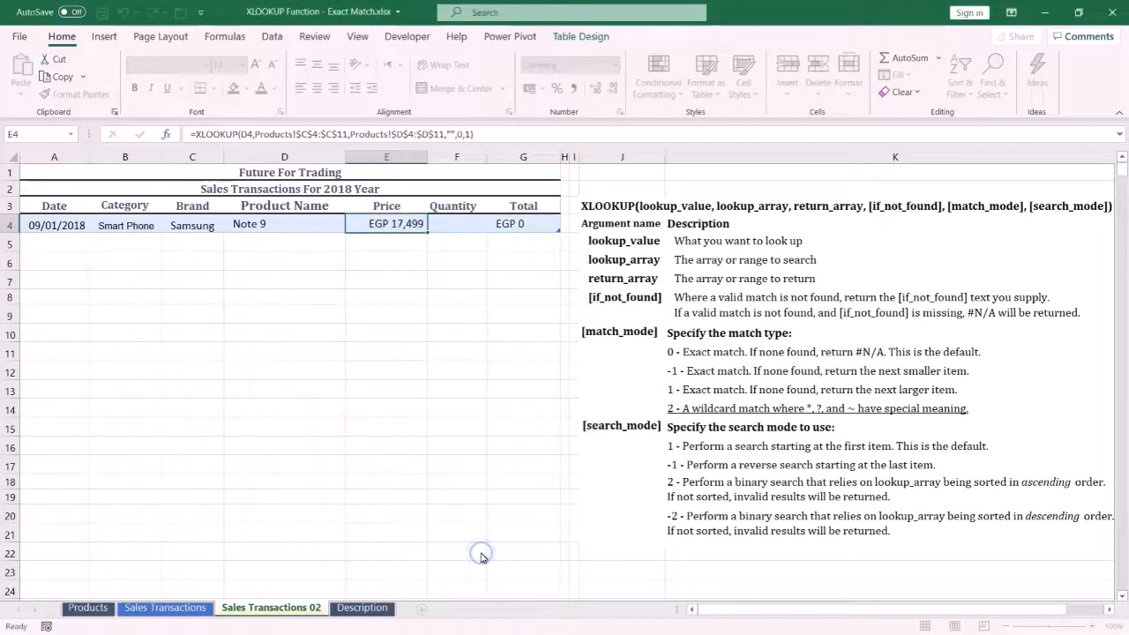
- Change the product name in D4 to Galaxy S10 Plus to test the price lookup
click(285, 234)
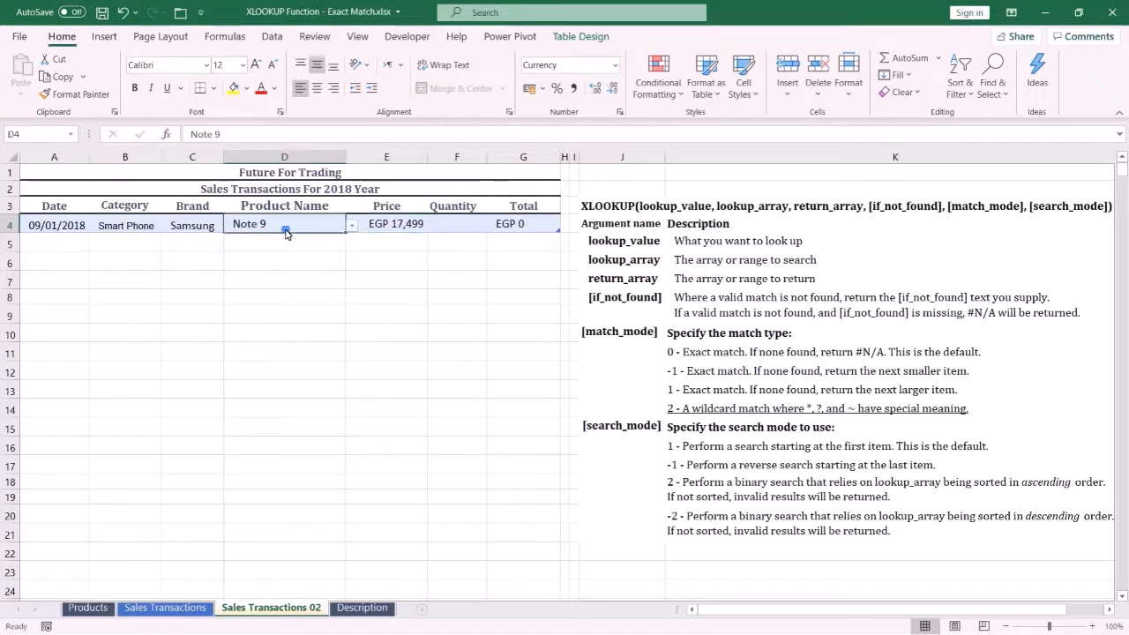
click(352, 227)
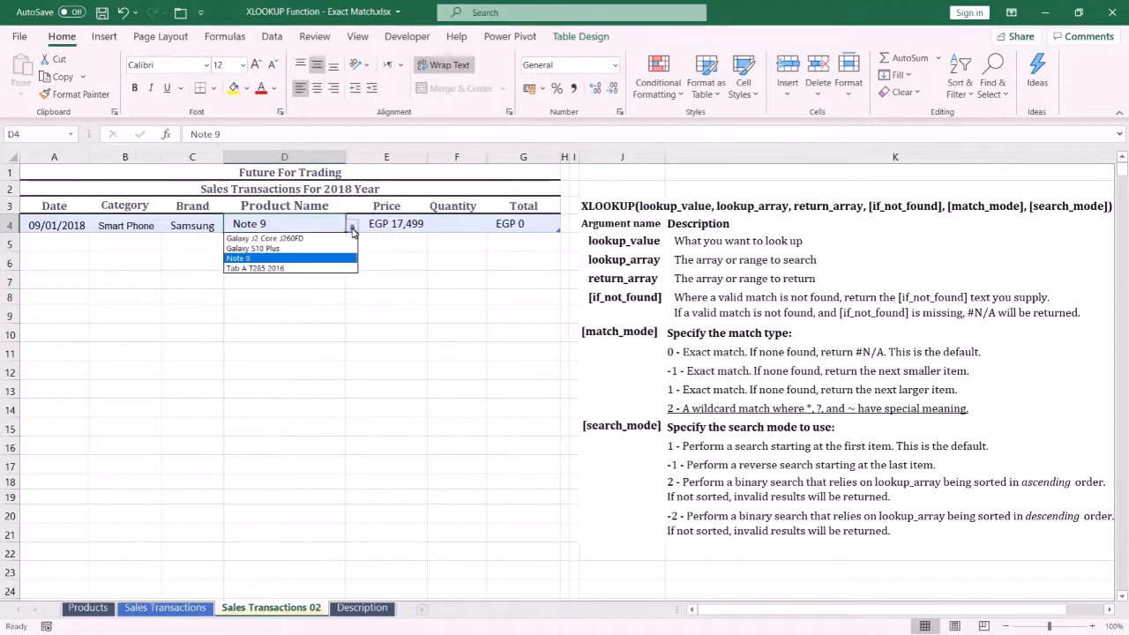
click(291, 250)
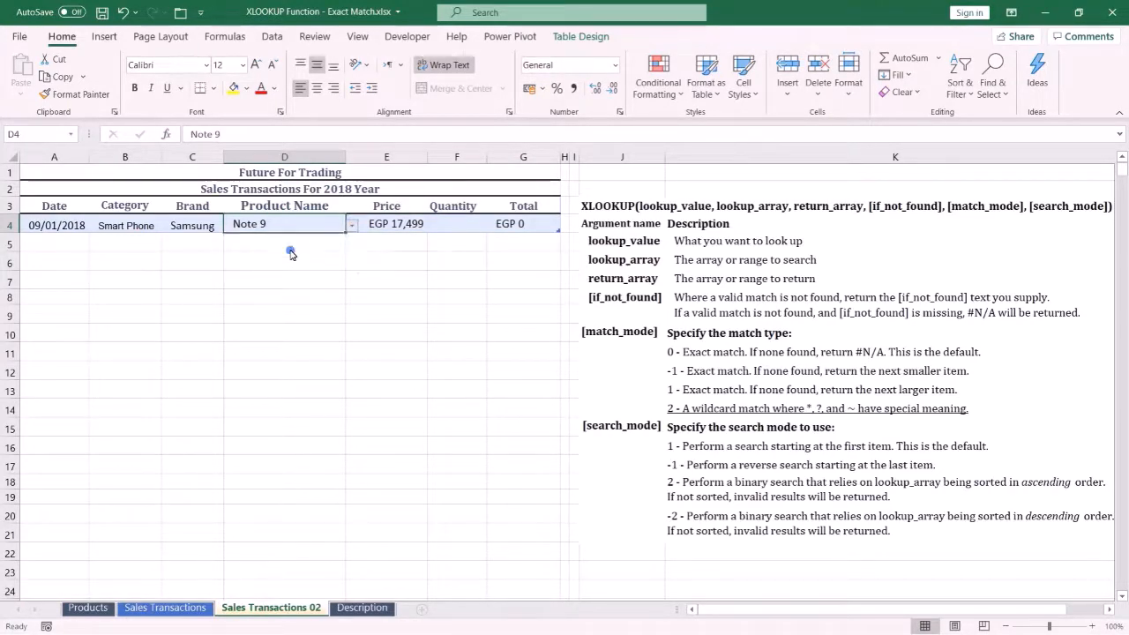
- Enter a quantity of 5 for the Galaxy S10 Plus transaction in F4 and add a new row to the table
click(443, 226)
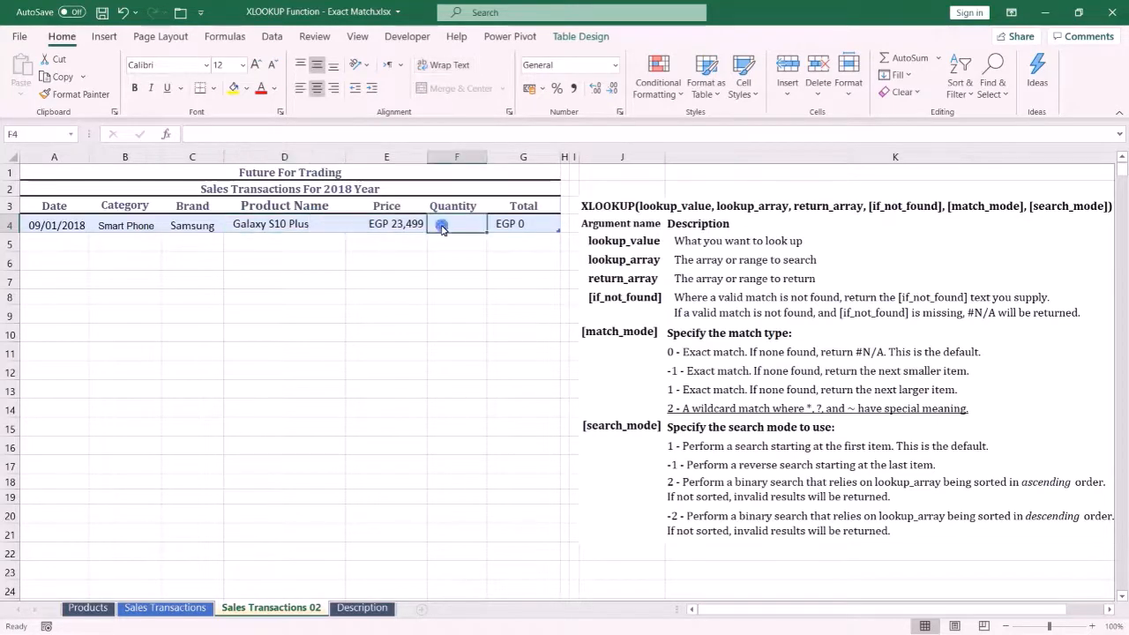
text(5)
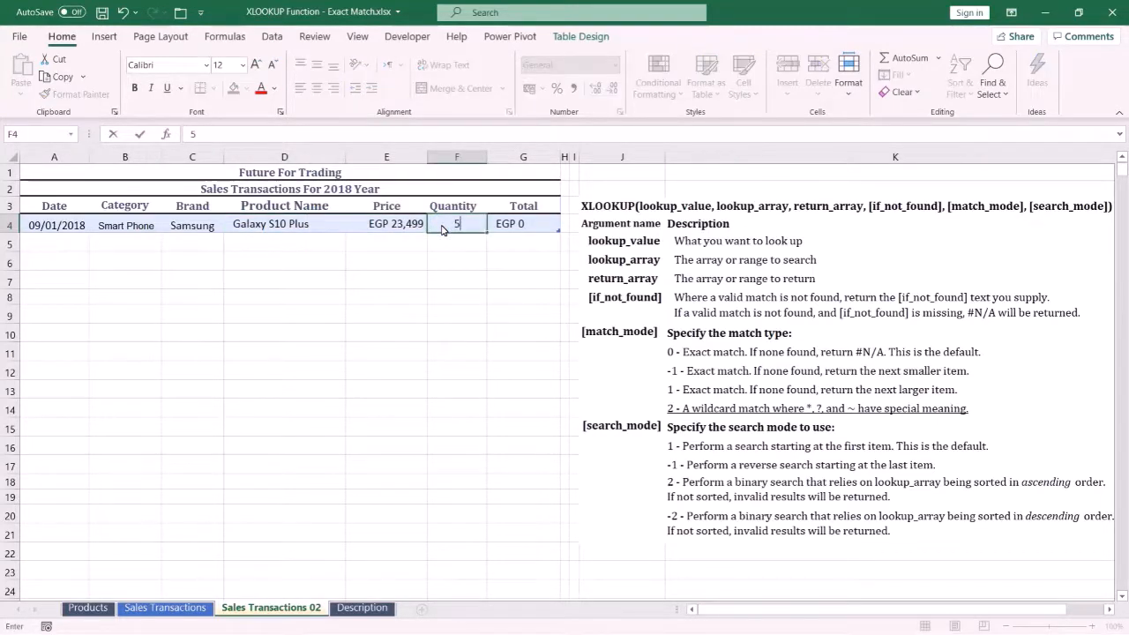
key(Tab)
key(Tab)
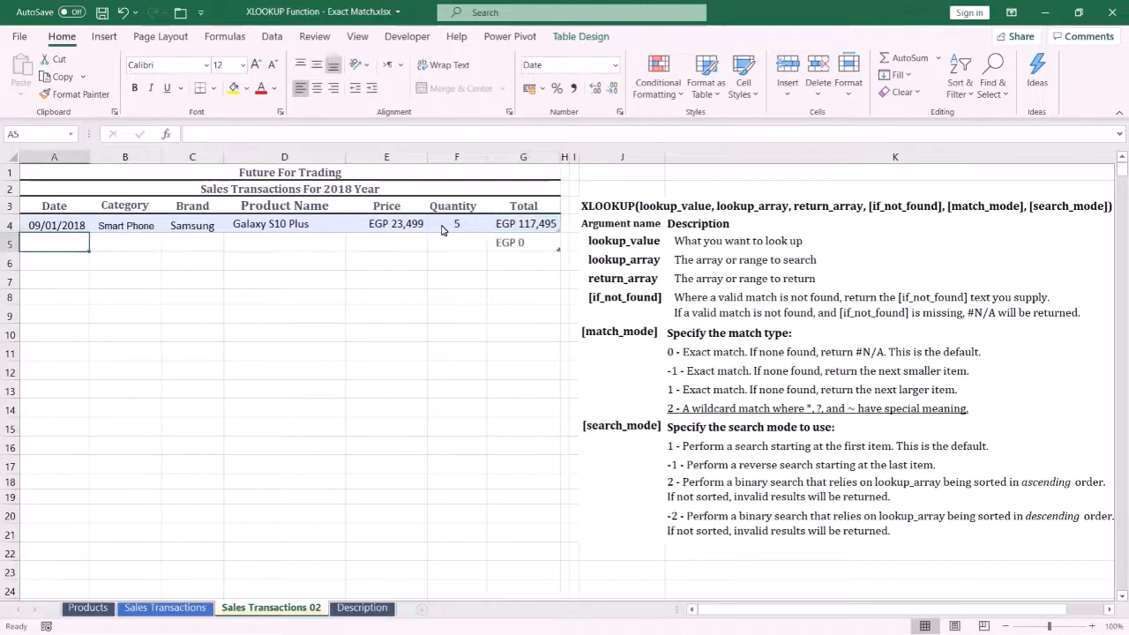
- Choose Nova 3 as the product name in D5 of the new transaction row
key(Tab)
key(Tab)
key(Tab)
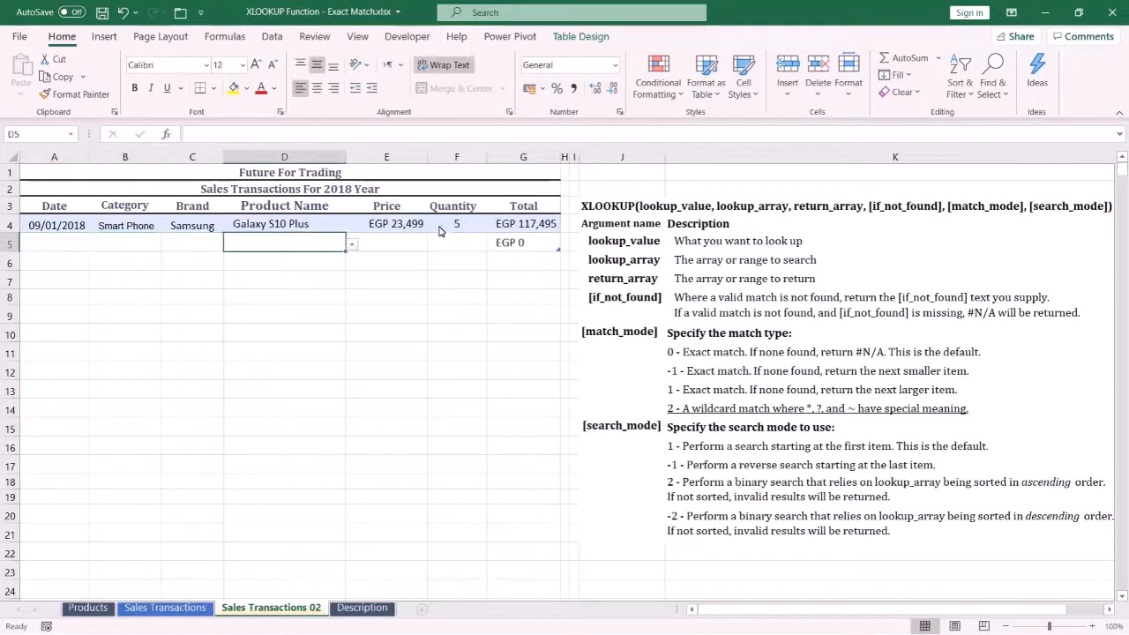
click(353, 247)
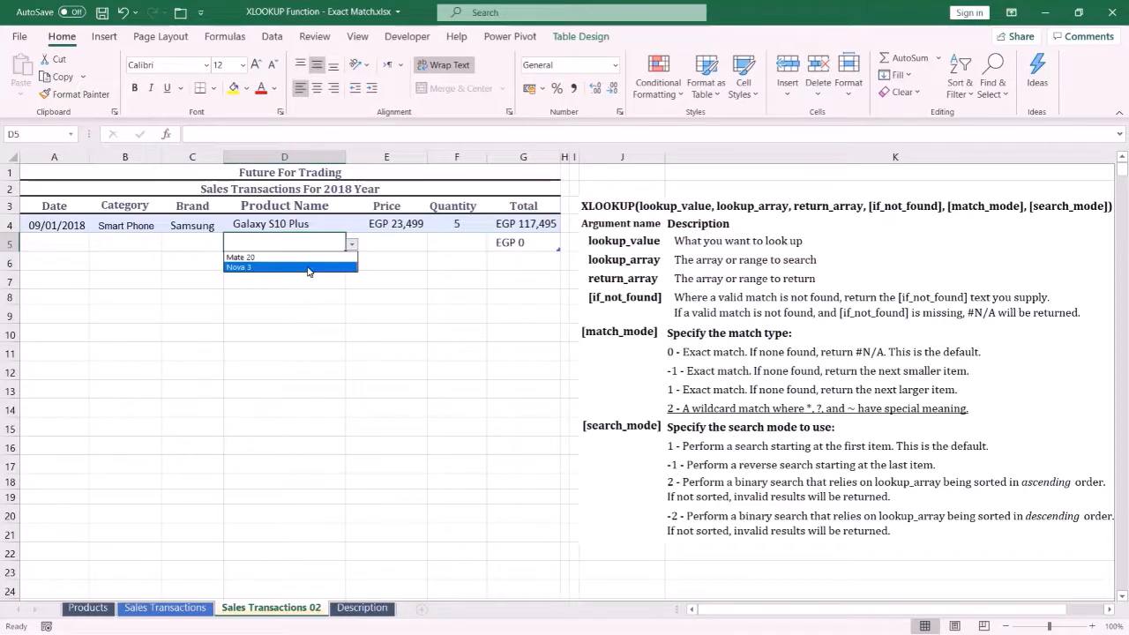
click(308, 267)
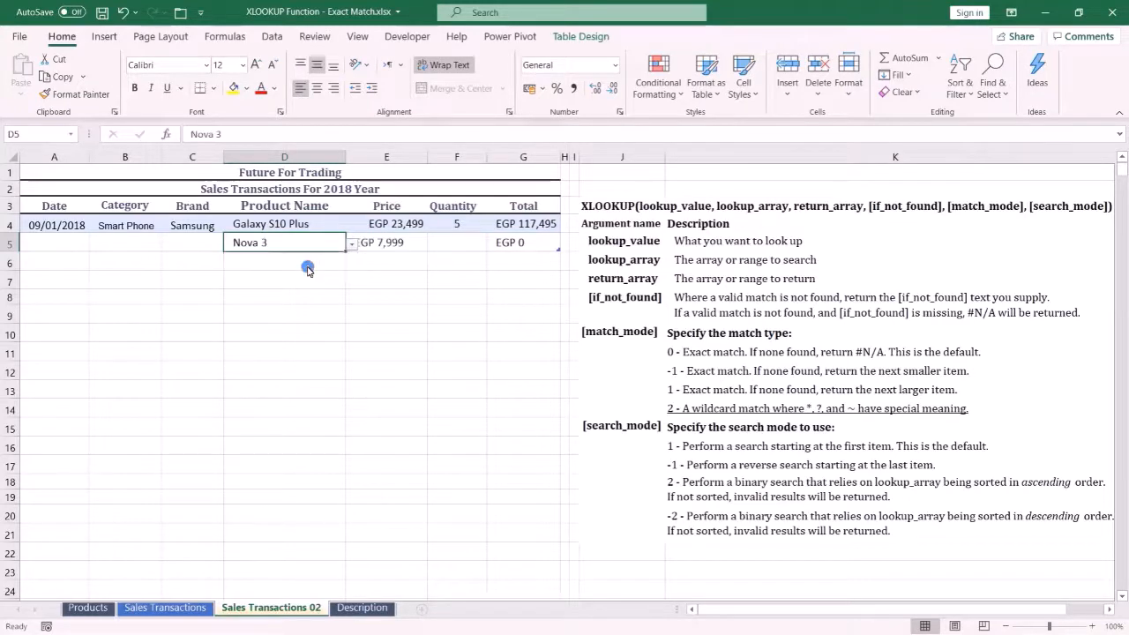
- Enter a quantity of 10 for the Nova 3 transaction in F5
click(403, 250)
click(460, 248)
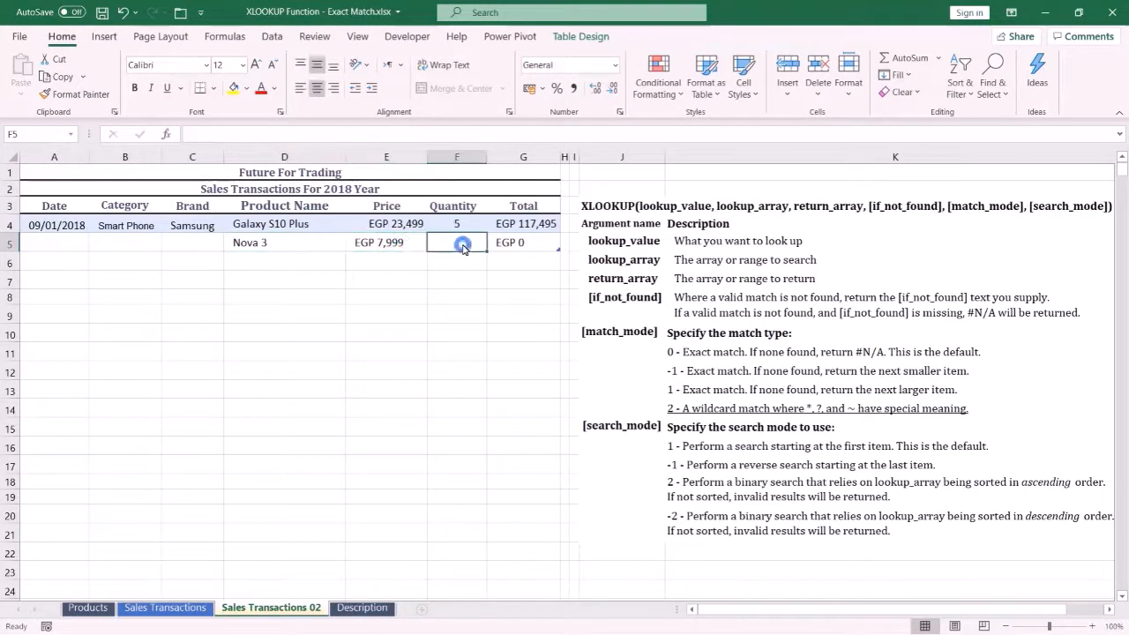
text(10)
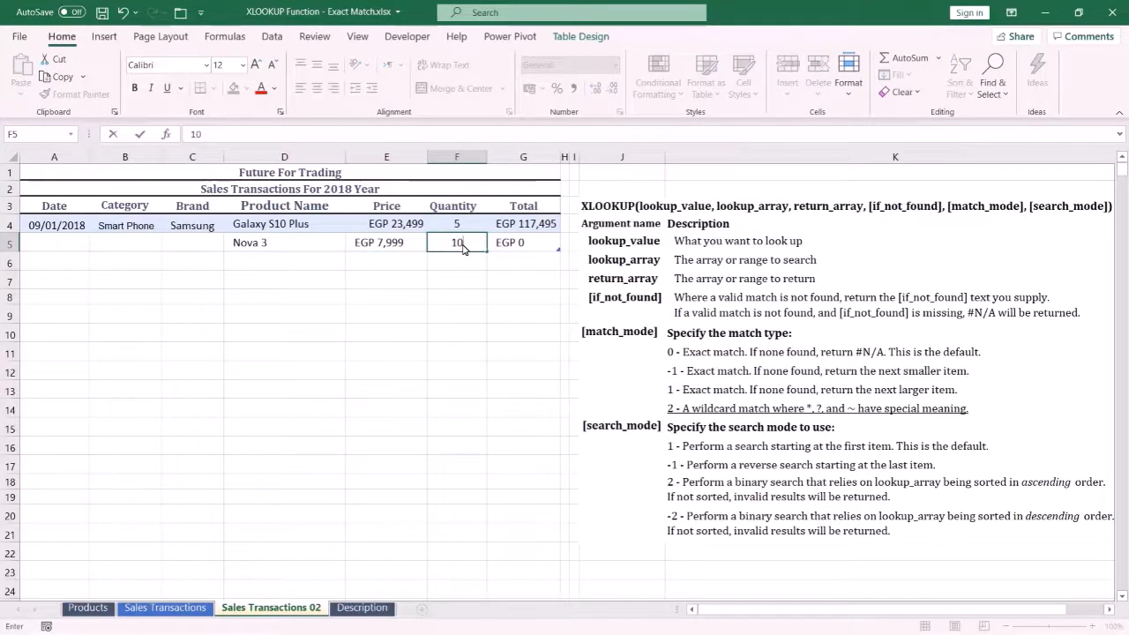
key(Tab)
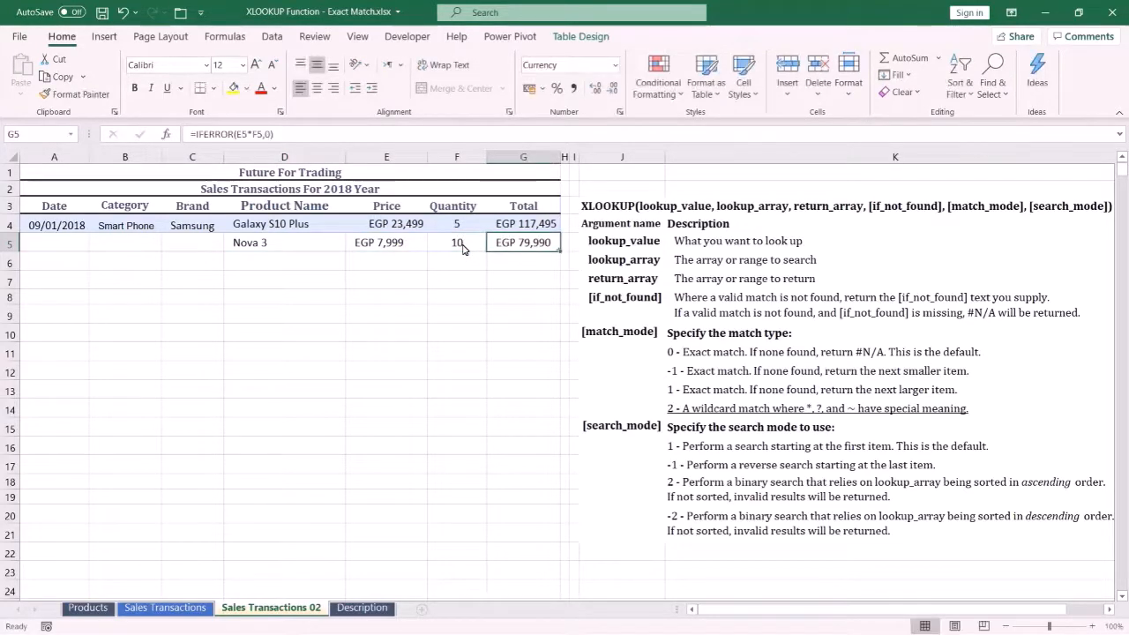